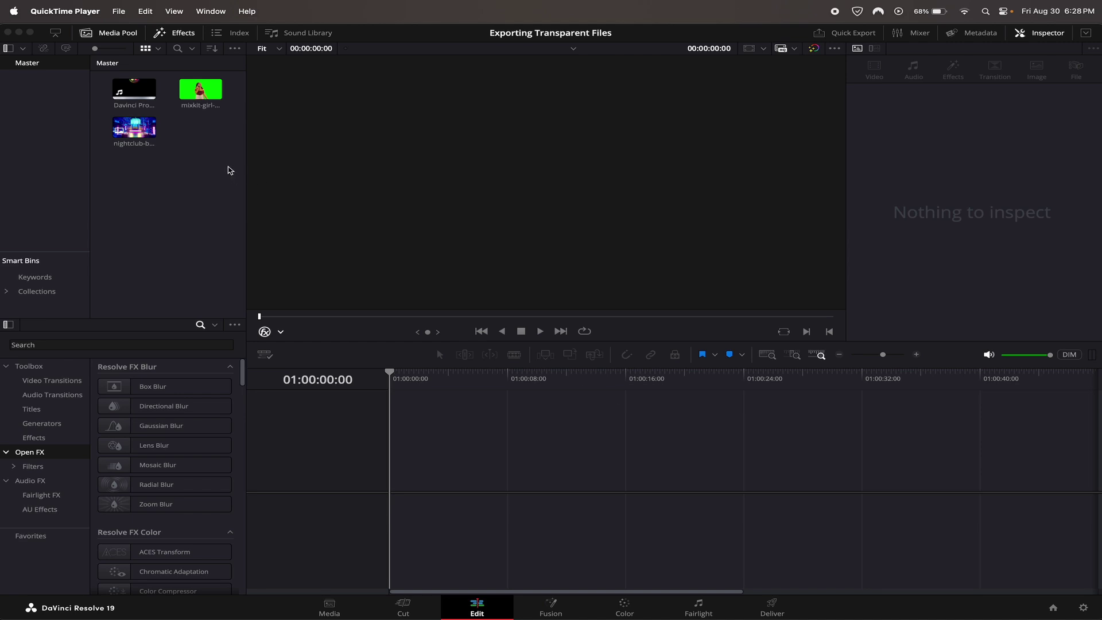
Stack the green-screen dancer on Video 2 above the nightclub background, extending the background to match
{"action": "left_click_drag", "start_coordinate": [135, 129], "coordinate": [516, 465]}
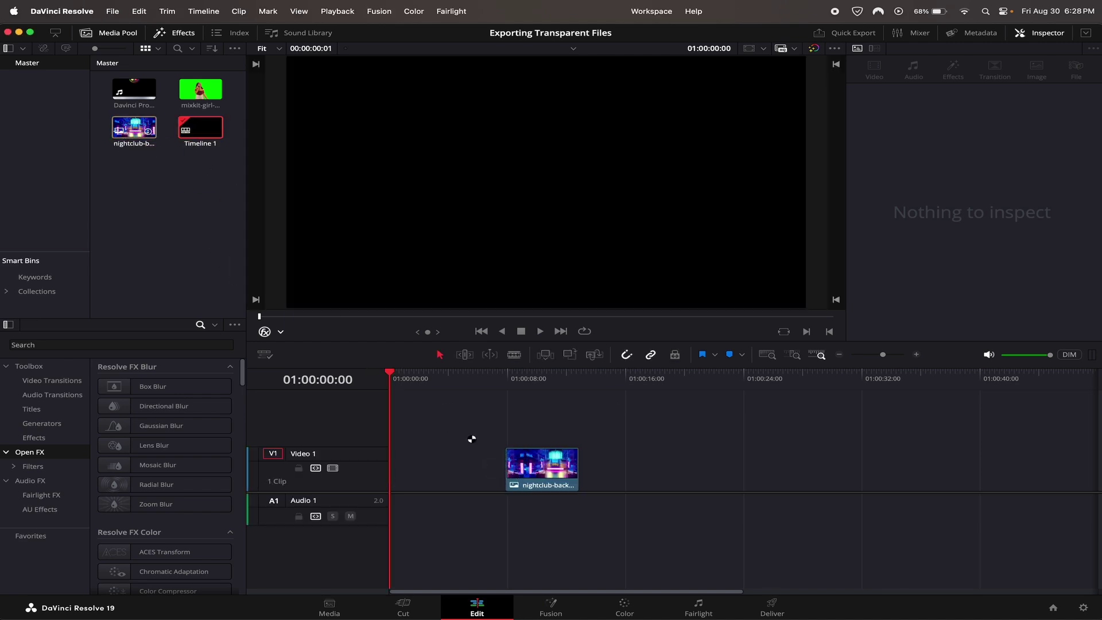
{"action": "mouse_move", "coordinate": [201, 92]}
{"action": "left_mouse_down"}
{"action": "mouse_move", "coordinate": [414, 301]}
{"action": "mouse_move", "coordinate": [517, 422]}
{"action": "left_mouse_up"}
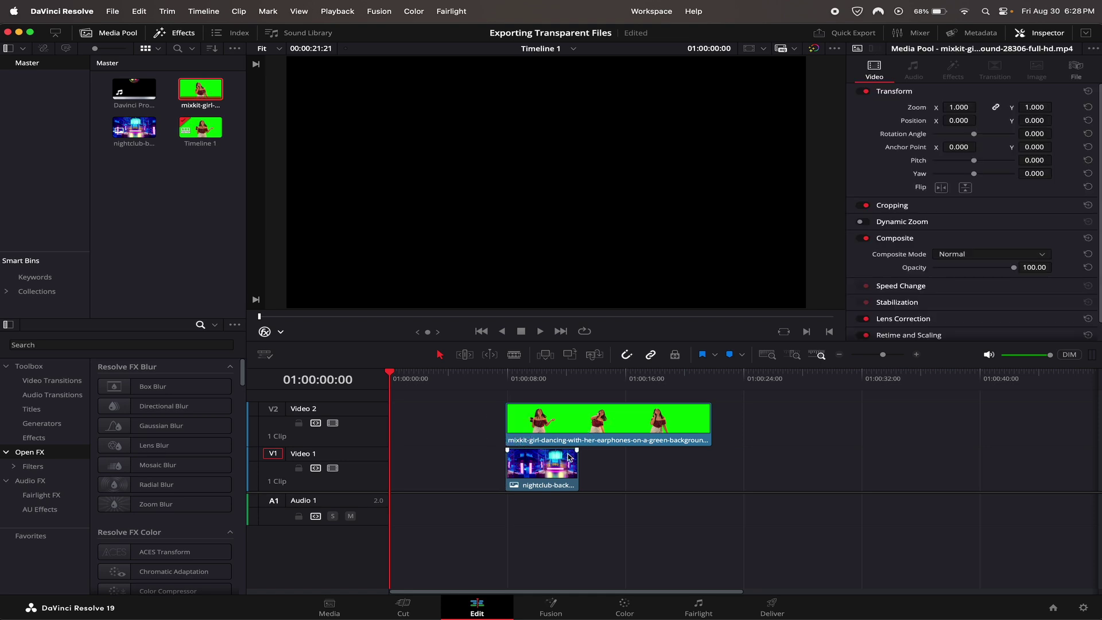
{"action": "left_click_drag", "start_coordinate": [577, 465], "coordinate": [711, 470]}
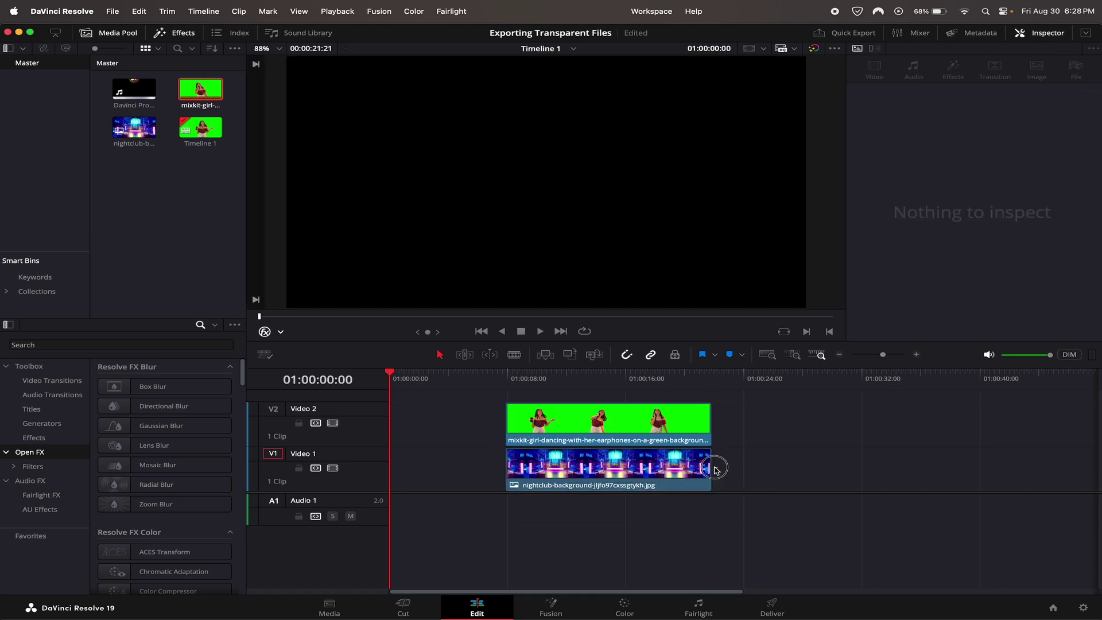
Apply 3D Keyer from the '3D' effects search to the dancer clip and sample the green backdrop
{"action": "left_click", "coordinate": [606, 382]}
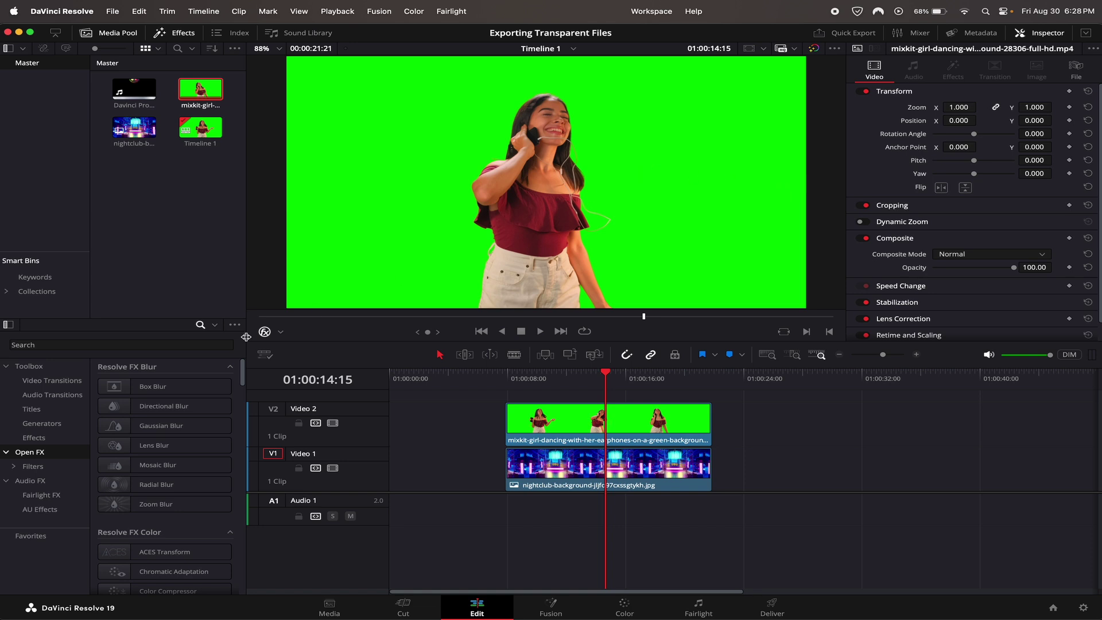
{"action": "left_click", "coordinate": [145, 346]}
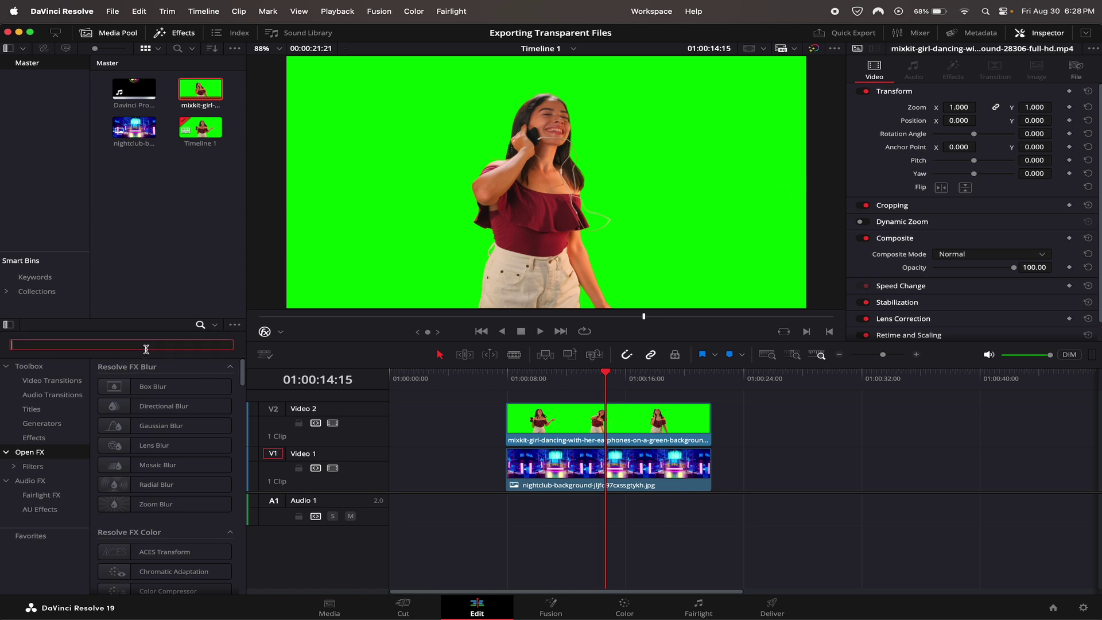
{"action": "type", "text": "3d"}
{"action": "mouse_move", "coordinate": [154, 386]}
{"action": "left_mouse_down"}
{"action": "mouse_move", "coordinate": [519, 397]}
{"action": "mouse_move", "coordinate": [551, 420]}
{"action": "left_mouse_up"}
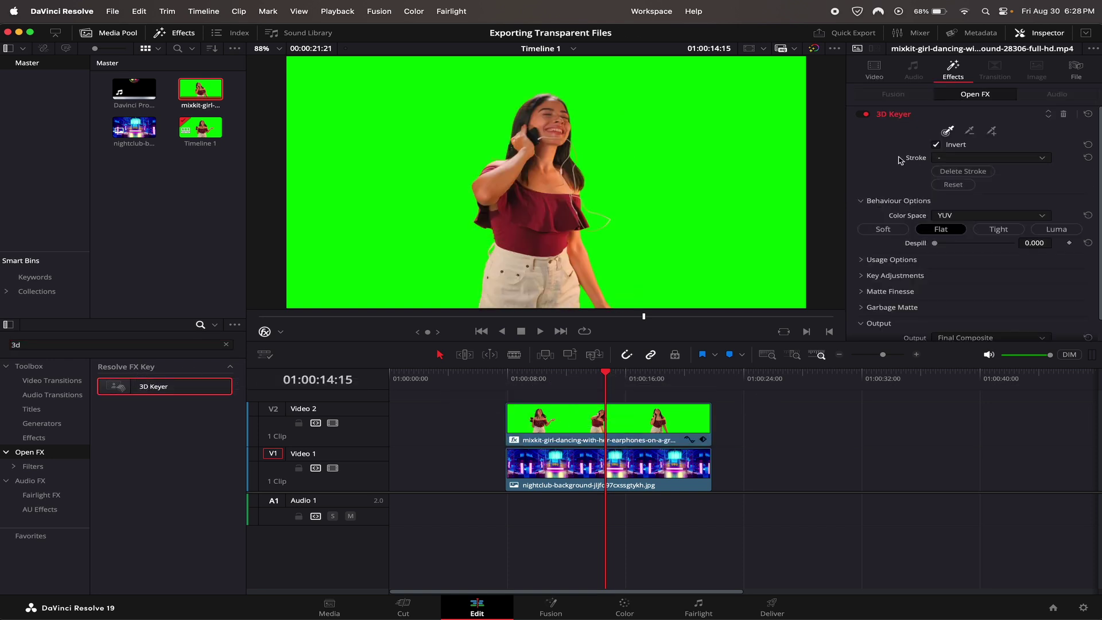
{"action": "left_click", "coordinate": [949, 133]}
{"action": "left_click_drag", "start_coordinate": [767, 201], "coordinate": [719, 172]}
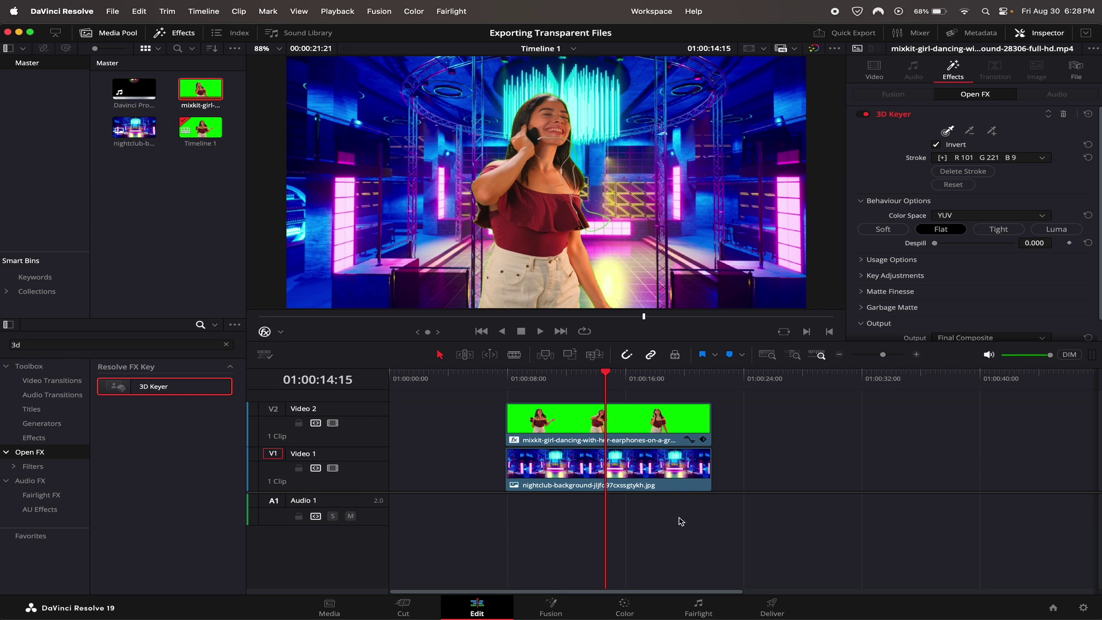
Reposition the nightclub background on Video 1 under the dancer, toward the timeline start
{"action": "left_click_drag", "start_coordinate": [678, 475], "coordinate": [934, 475]}
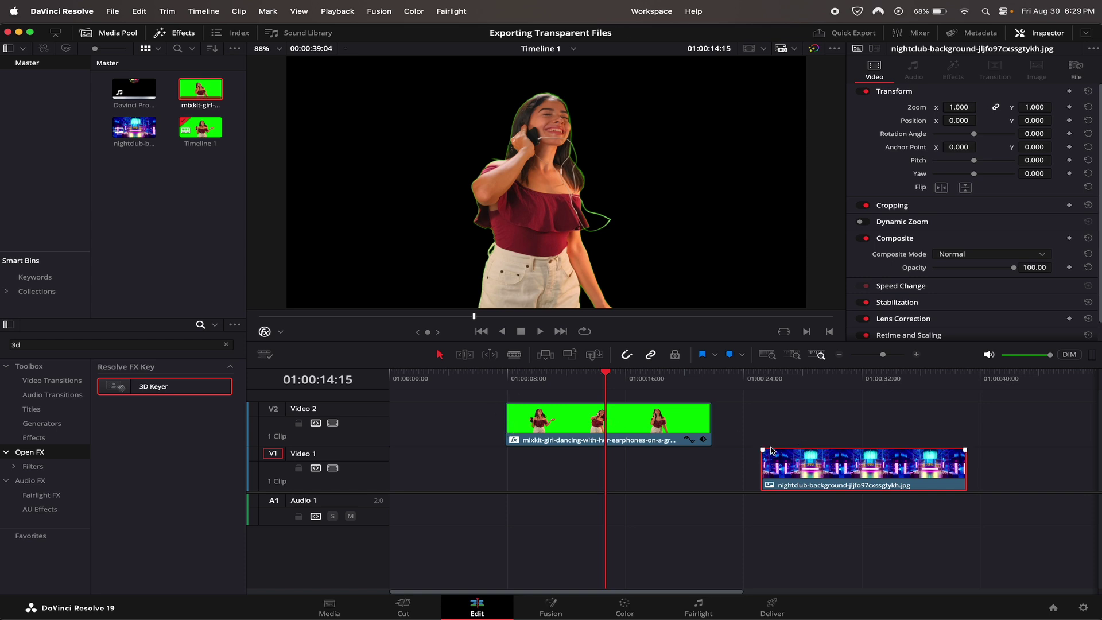
{"action": "left_click_drag", "start_coordinate": [818, 461], "coordinate": [568, 465]}
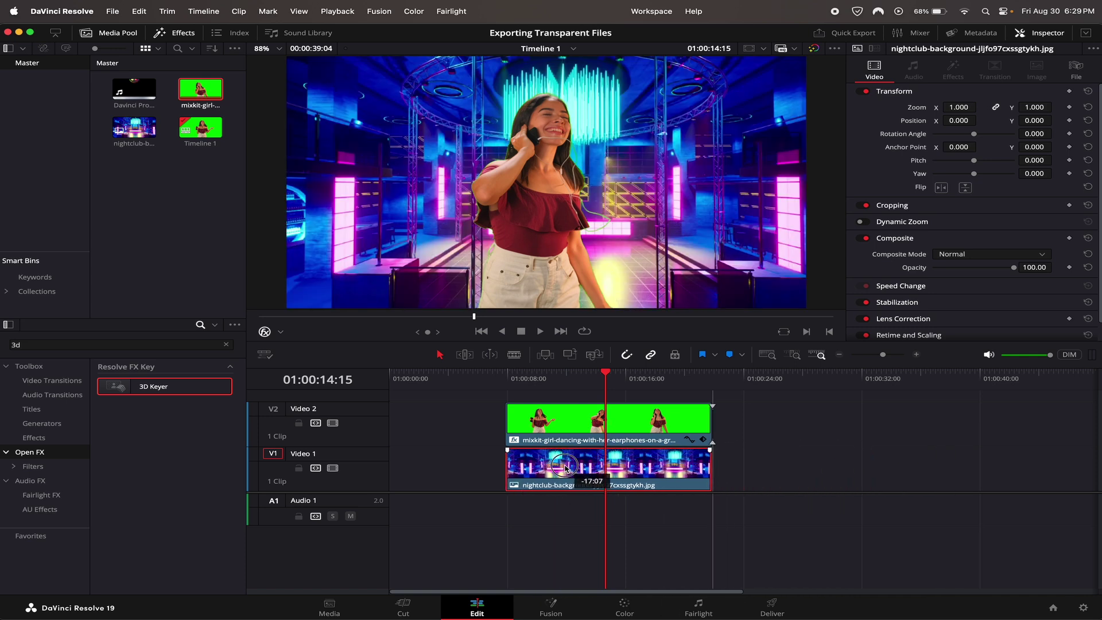
{"action": "left_click_drag", "start_coordinate": [568, 465], "coordinate": [444, 465]}
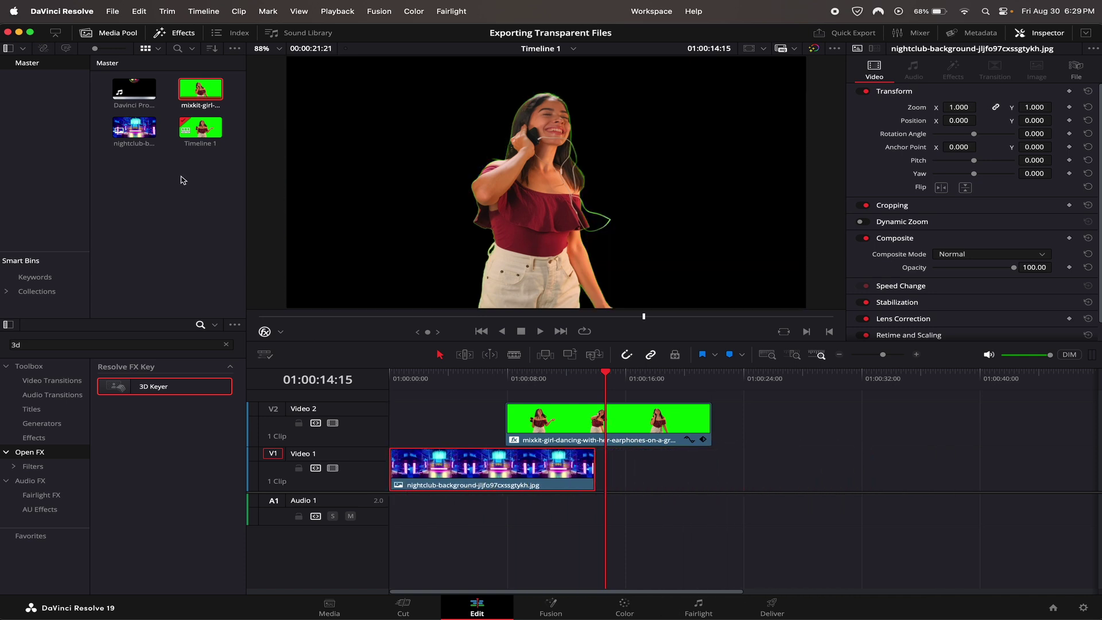
Add the Davinci Pro intro clip at the timeline start, preview playback, and select it
{"action": "mouse_move", "coordinate": [133, 93]}
{"action": "left_mouse_down"}
{"action": "mouse_move", "coordinate": [448, 434]}
{"action": "mouse_move", "coordinate": [420, 428]}
{"action": "mouse_move", "coordinate": [421, 414]}
{"action": "left_mouse_up"}
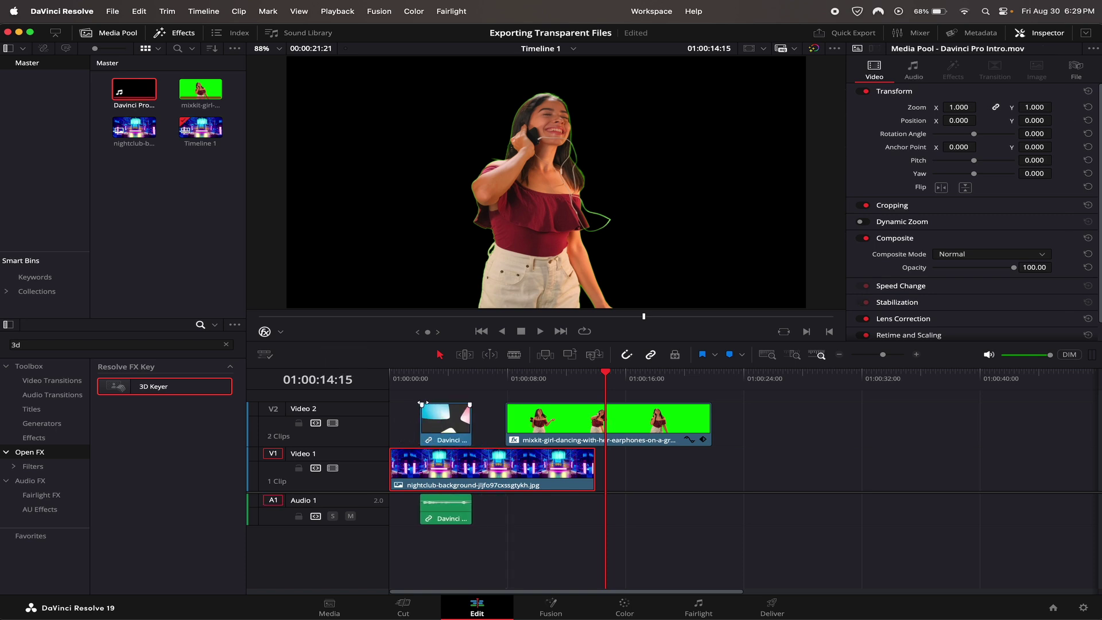
{"action": "left_click", "coordinate": [419, 381]}
{"action": "key", "text": "space"}
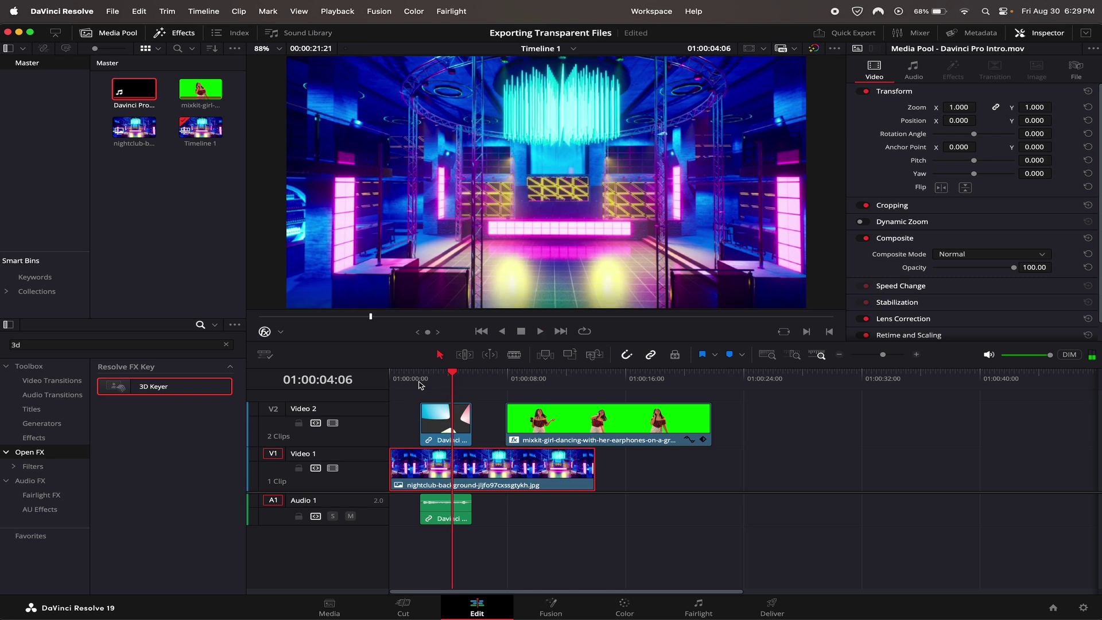
{"action": "left_click_drag", "start_coordinate": [489, 481], "coordinate": [603, 480]}
{"action": "left_click_drag", "start_coordinate": [480, 399], "coordinate": [449, 469]}
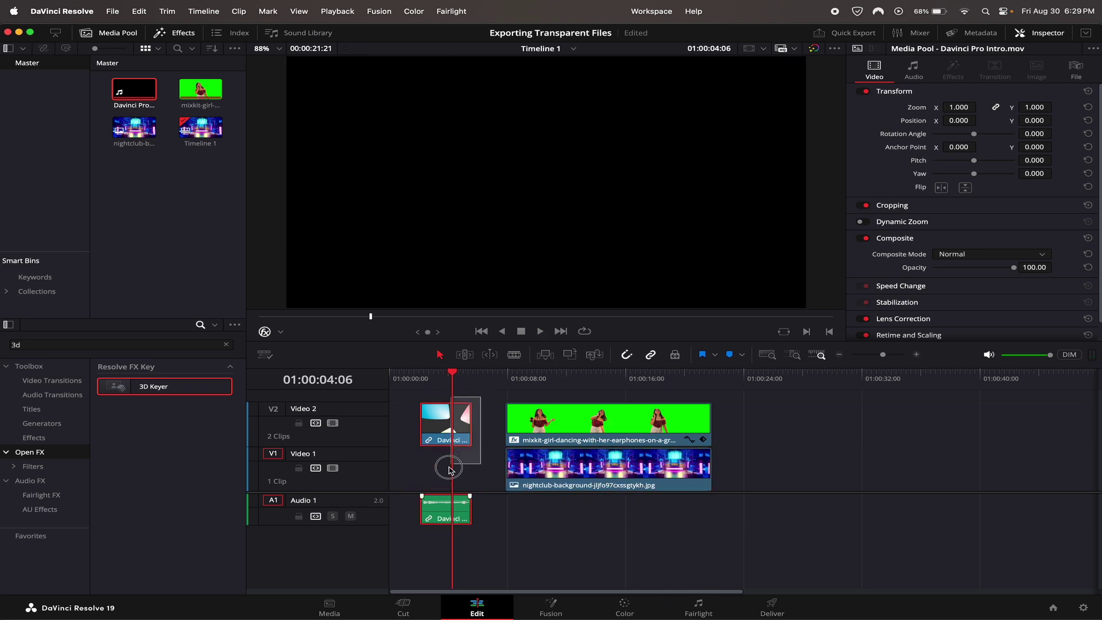
Delete the Davinci Pro intro clip and the nightclub background, leaving the keyed dancer over black
{"action": "key", "text": "BackSpace"}
{"action": "left_click", "coordinate": [585, 380]}
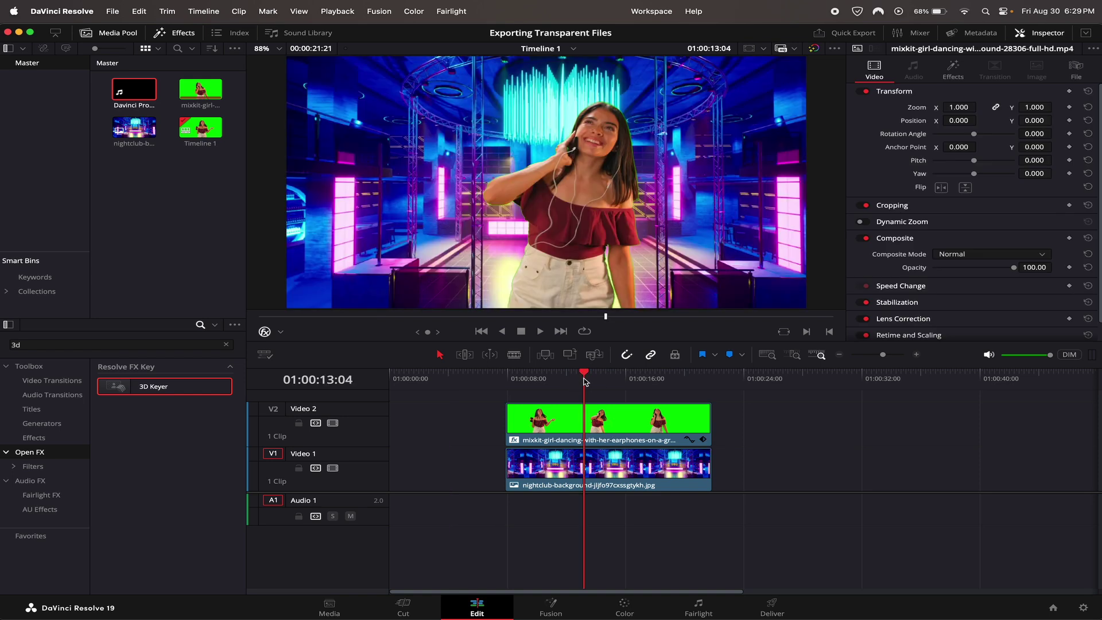
{"action": "left_click", "coordinate": [616, 462]}
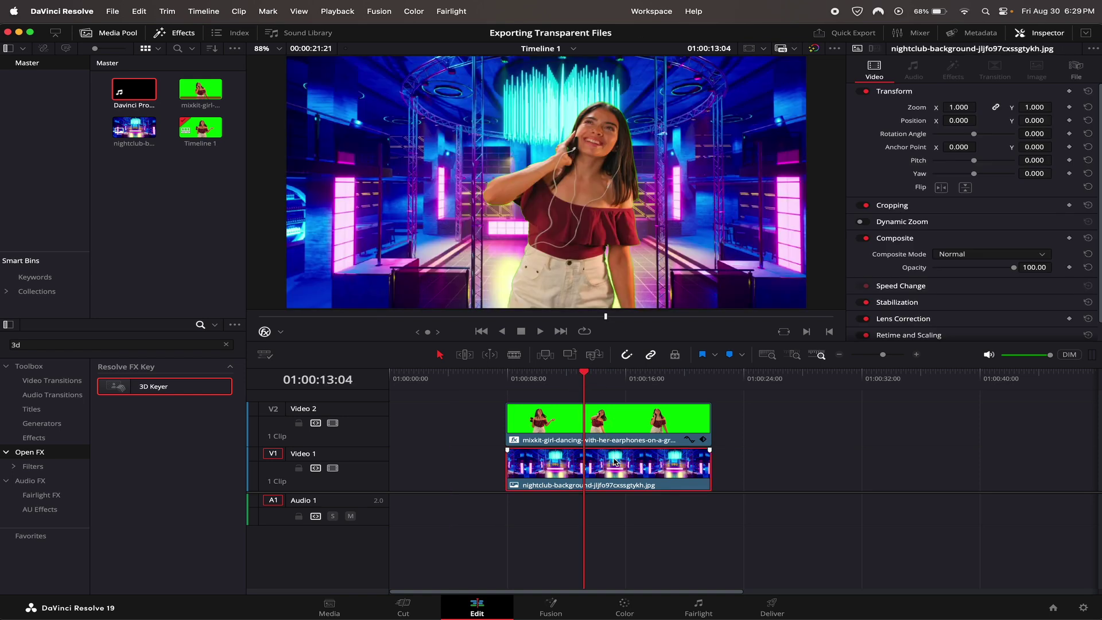
{"action": "key", "text": "BackSpace"}
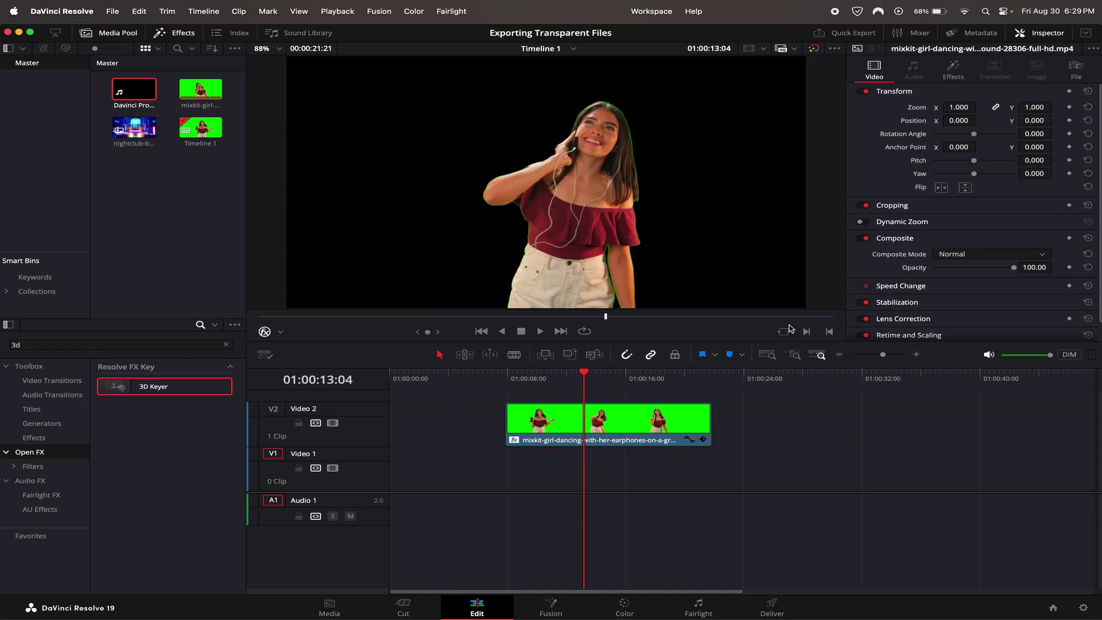
On the Deliver page, set QuickTime, GoPro CineForm codec, RGB 16-bit, with Export Alpha on
{"action": "left_click", "coordinate": [771, 607]}
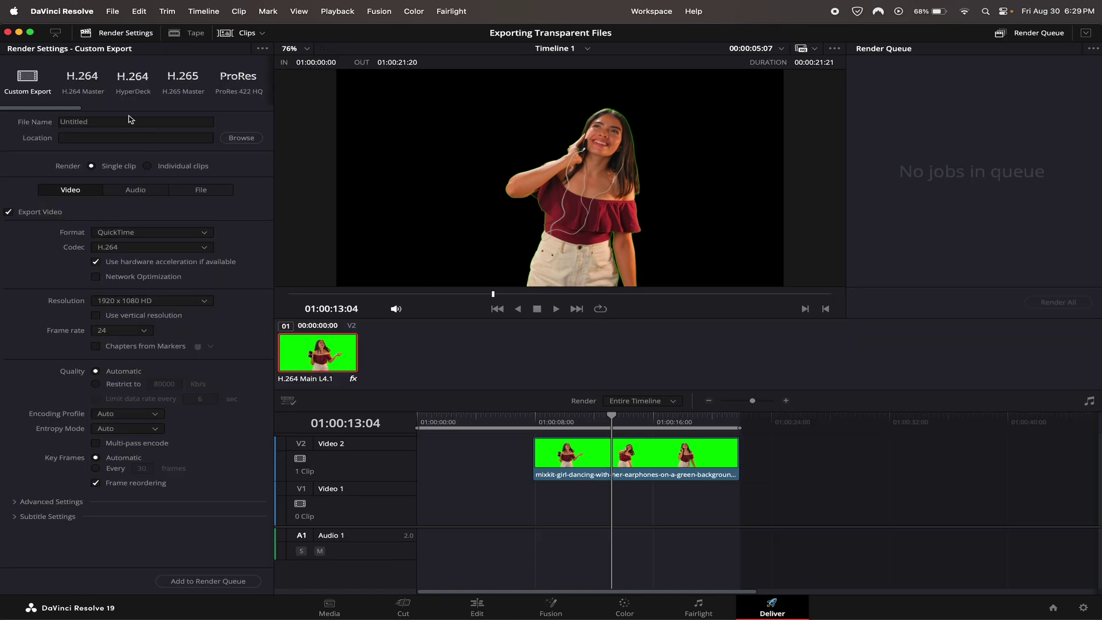
{"action": "left_click", "coordinate": [176, 235]}
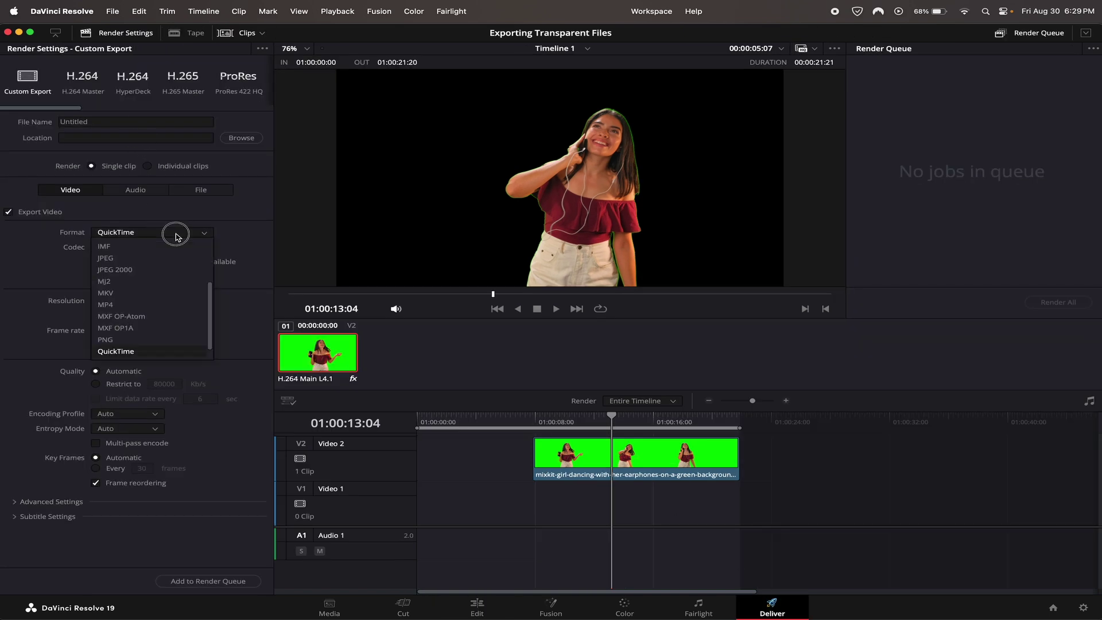
{"action": "left_click", "coordinate": [165, 349]}
{"action": "left_click", "coordinate": [165, 249]}
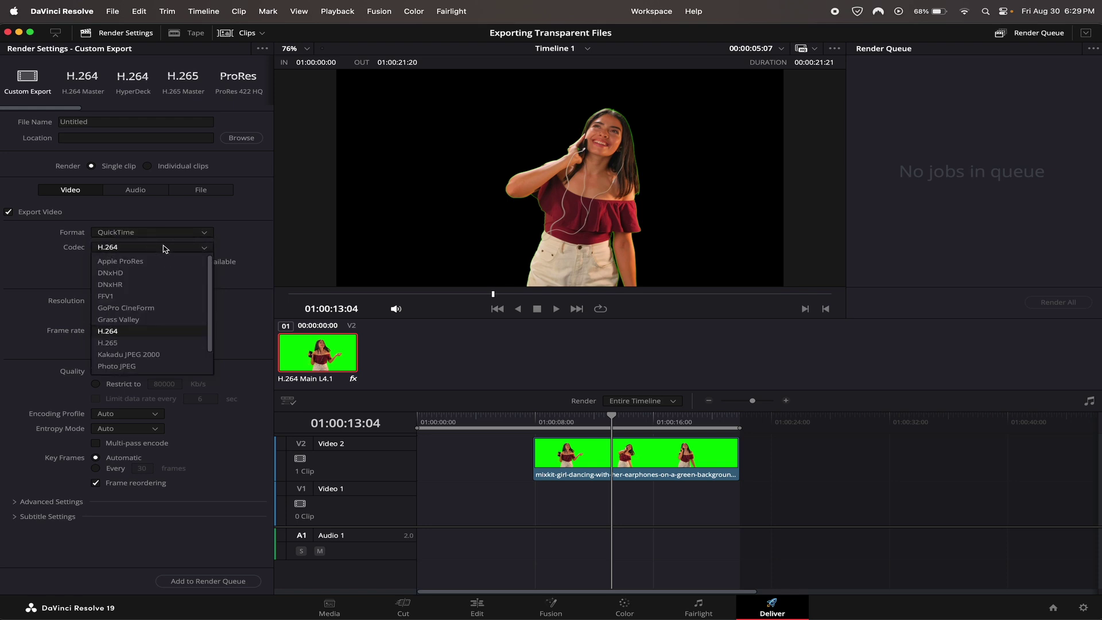
{"action": "left_click", "coordinate": [167, 310]}
{"action": "left_click", "coordinate": [183, 264]}
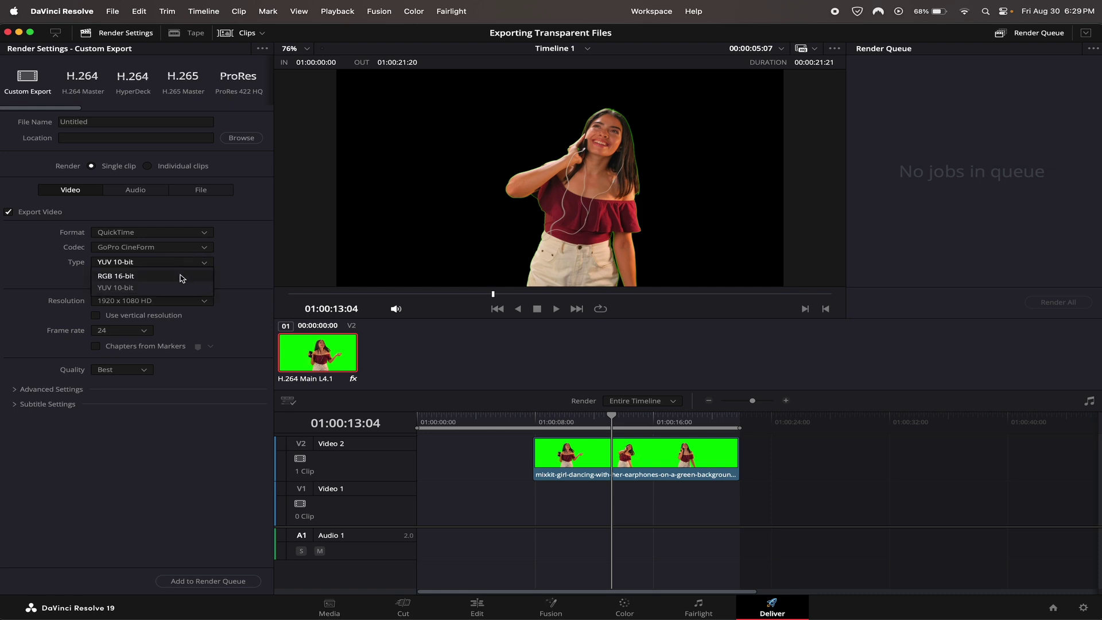
{"action": "left_click", "coordinate": [181, 276]}
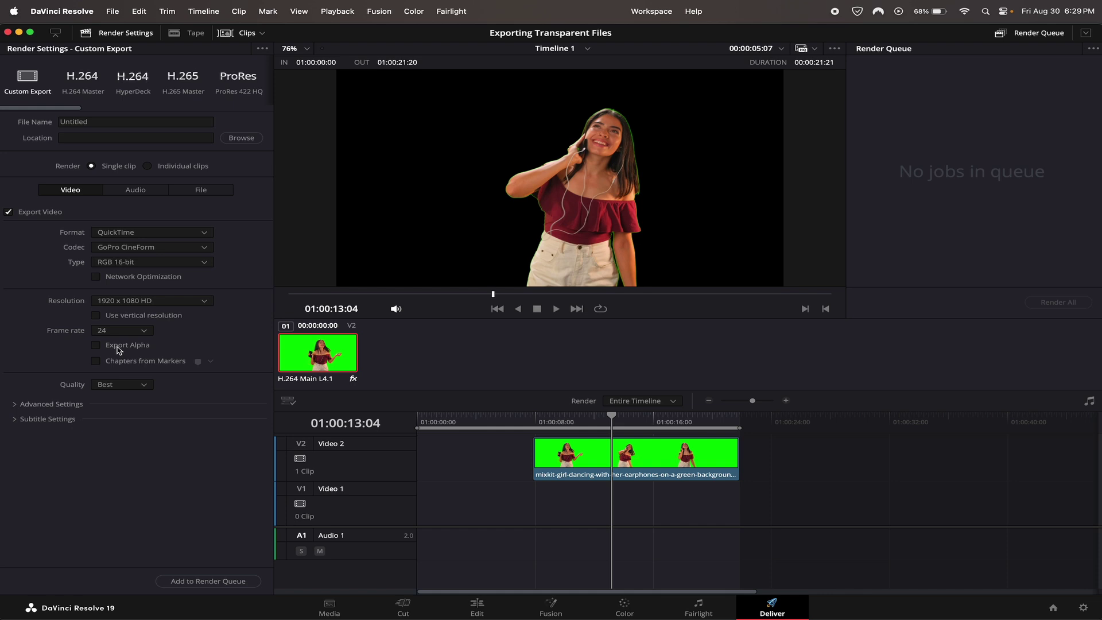
{"action": "left_click", "coordinate": [98, 346]}
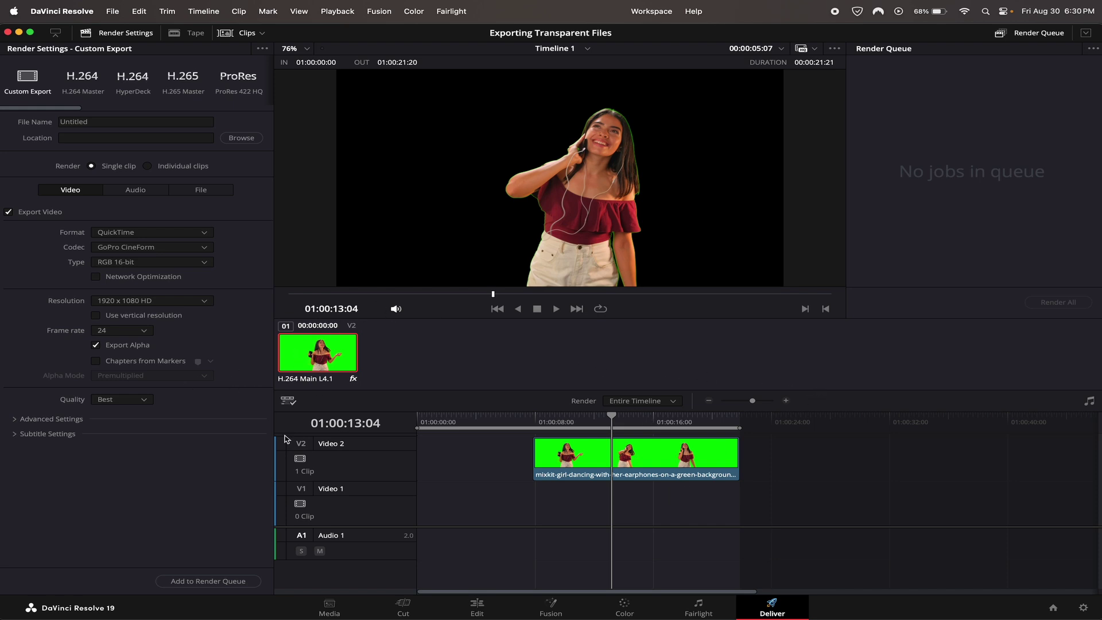
Queue a Timeline 1 render saved to the Movies folder, then choose Render All
{"action": "left_click", "coordinate": [208, 581]}
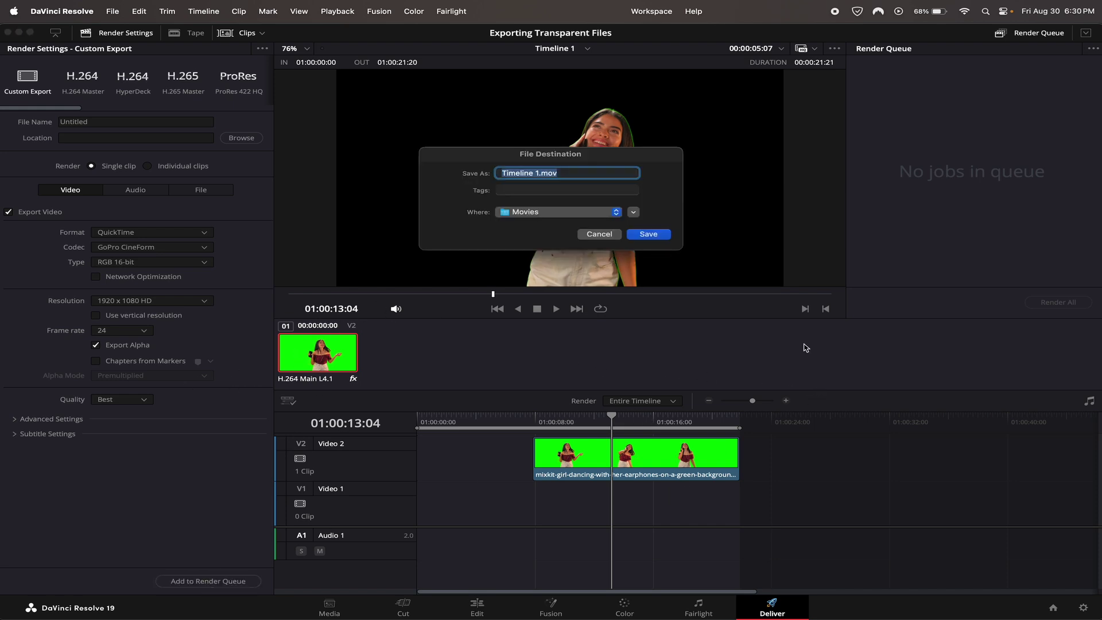
{"action": "left_click", "coordinate": [650, 234]}
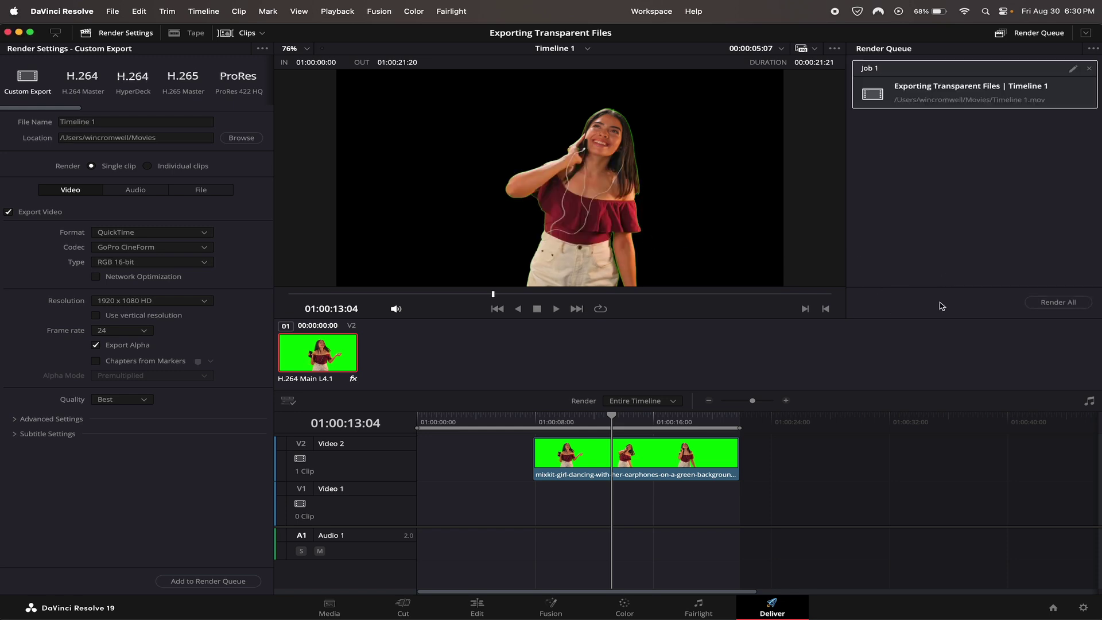
{"action": "left_click", "coordinate": [1058, 303]}
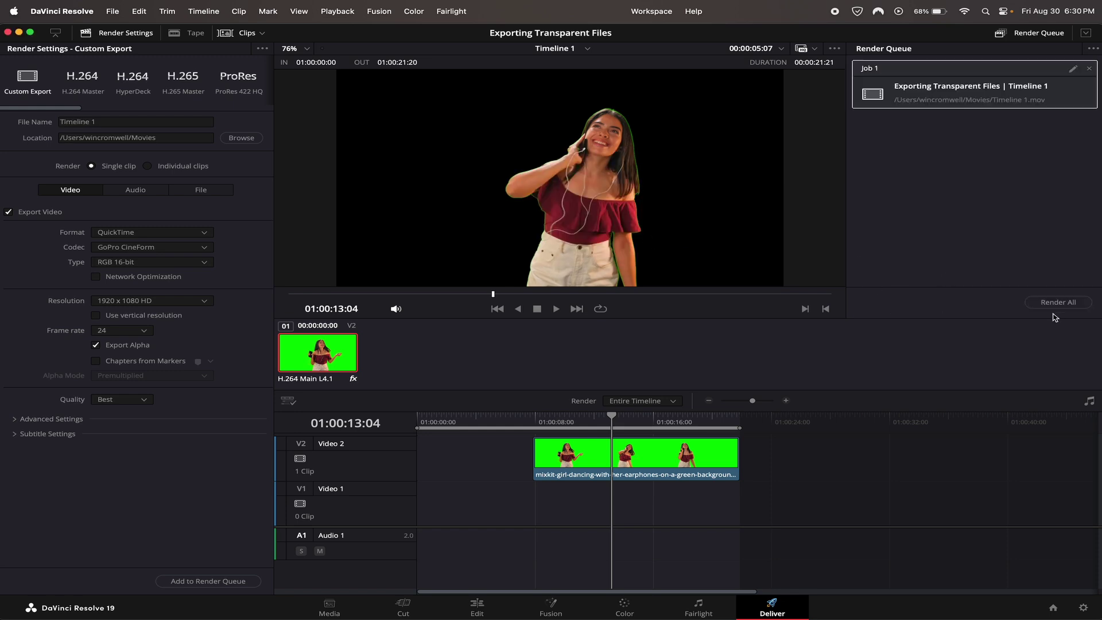